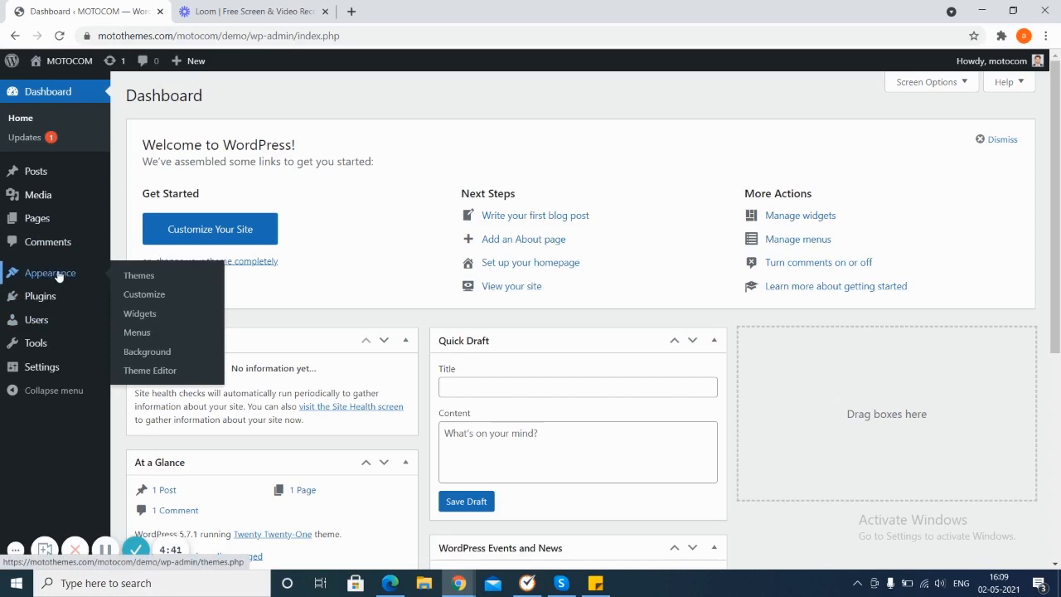
Step: Activate the MOTOCOM theme from the installed themes
{"action": "left_click", "coordinate": [58, 277]}
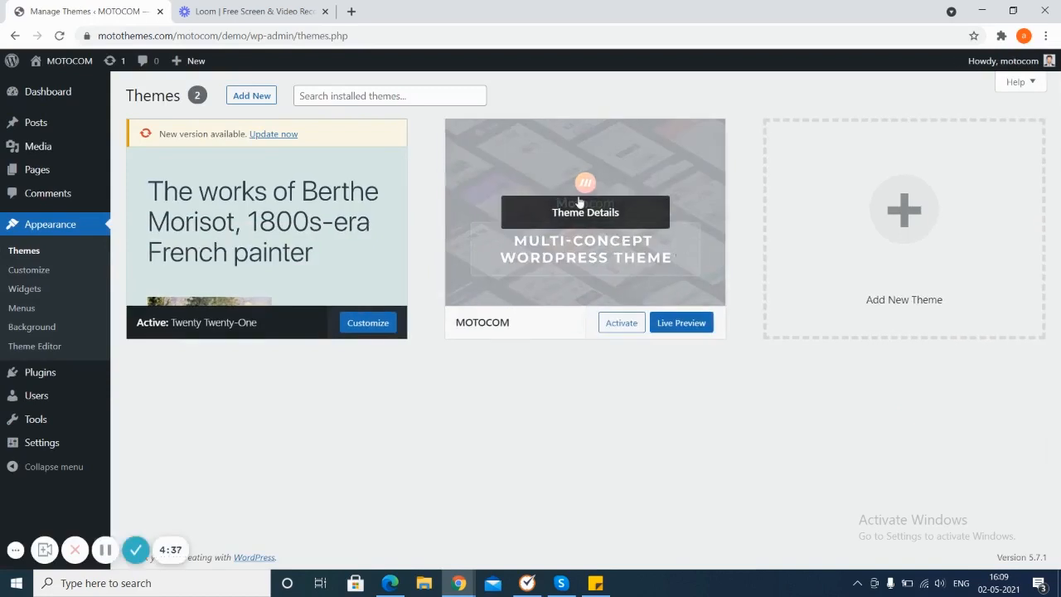
{"action": "left_click", "coordinate": [621, 325]}
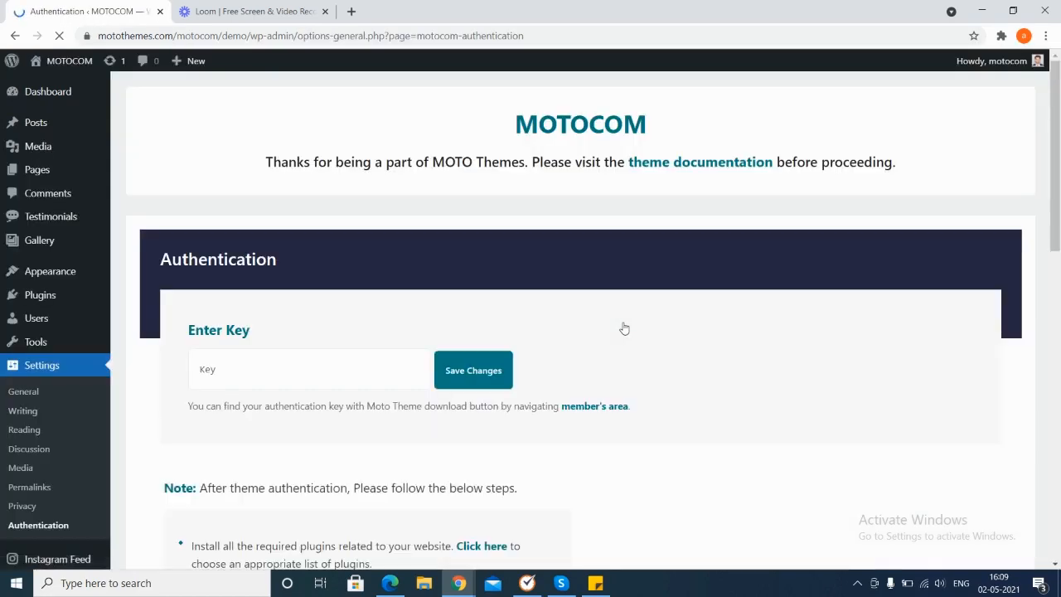
Step: Enter the theme authentication key in the Enter Key field and save the changes
{"action": "left_click", "coordinate": [351, 363]}
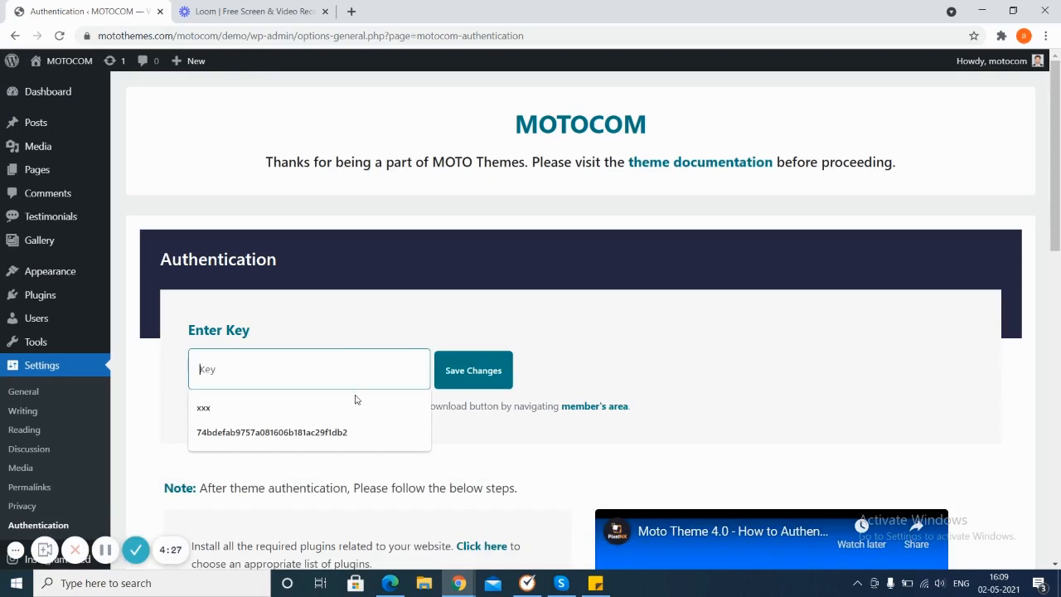
{"action": "left_click", "coordinate": [338, 439]}
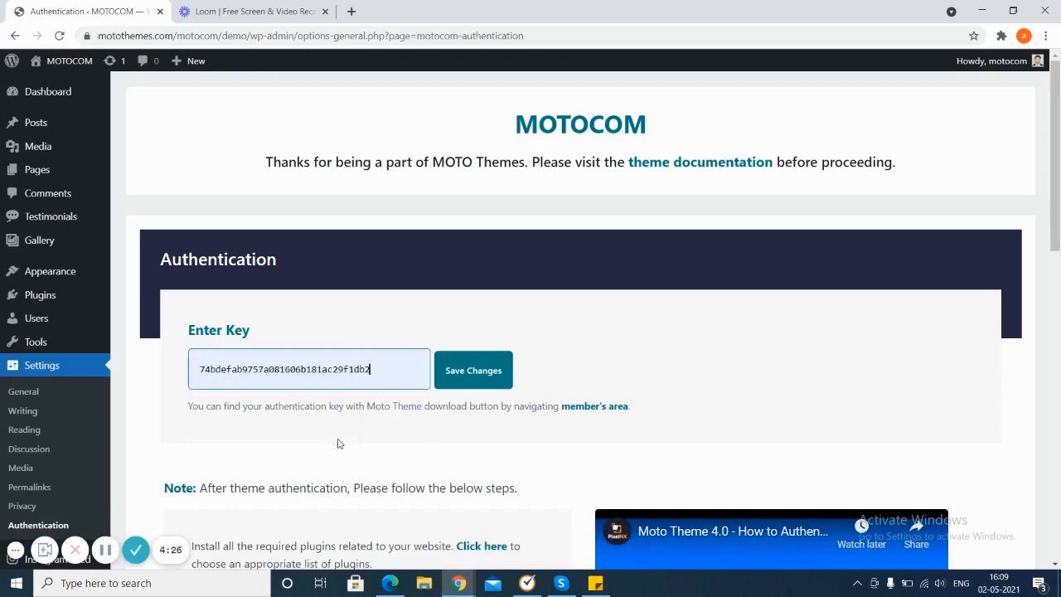
{"action": "left_click", "coordinate": [488, 371]}
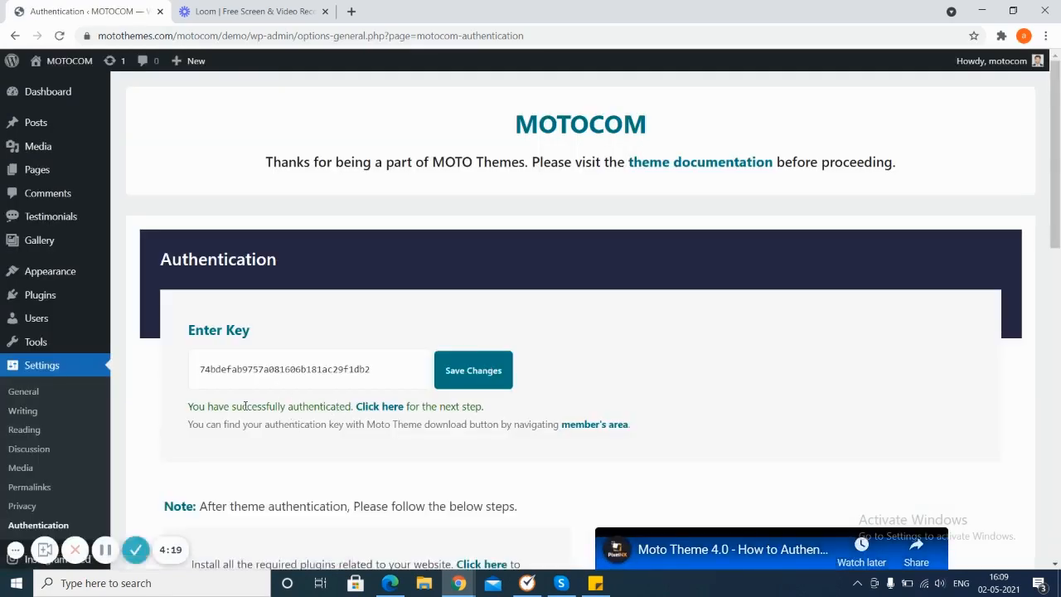
Step: Proceed to the plugin installation screen and auto-install the Basic Required Plugins
{"action": "left_click", "coordinate": [386, 407]}
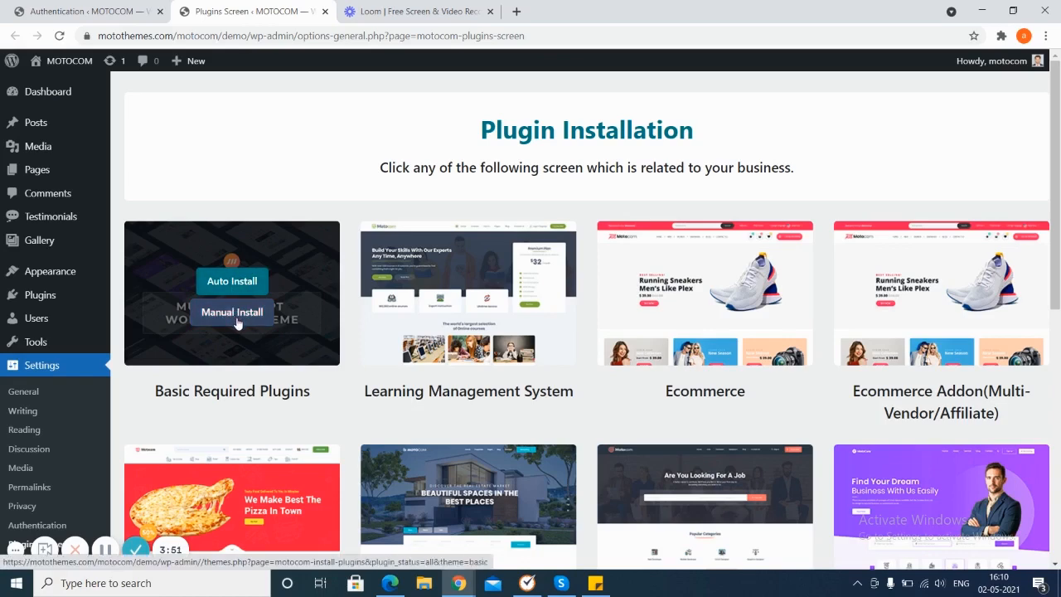
{"action": "left_click", "coordinate": [240, 282]}
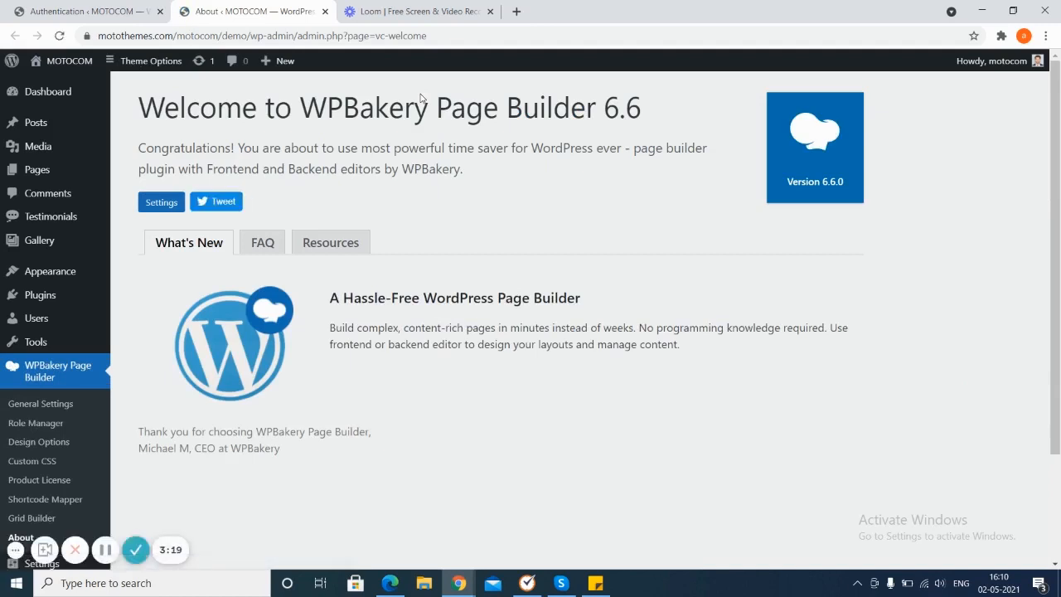
Step: Return to the Plugins Screen and auto-install the plugins for Review Based Business
{"action": "scroll", "coordinate": [100, 183], "scroll_direction": "down", "scroll_amount": 2}
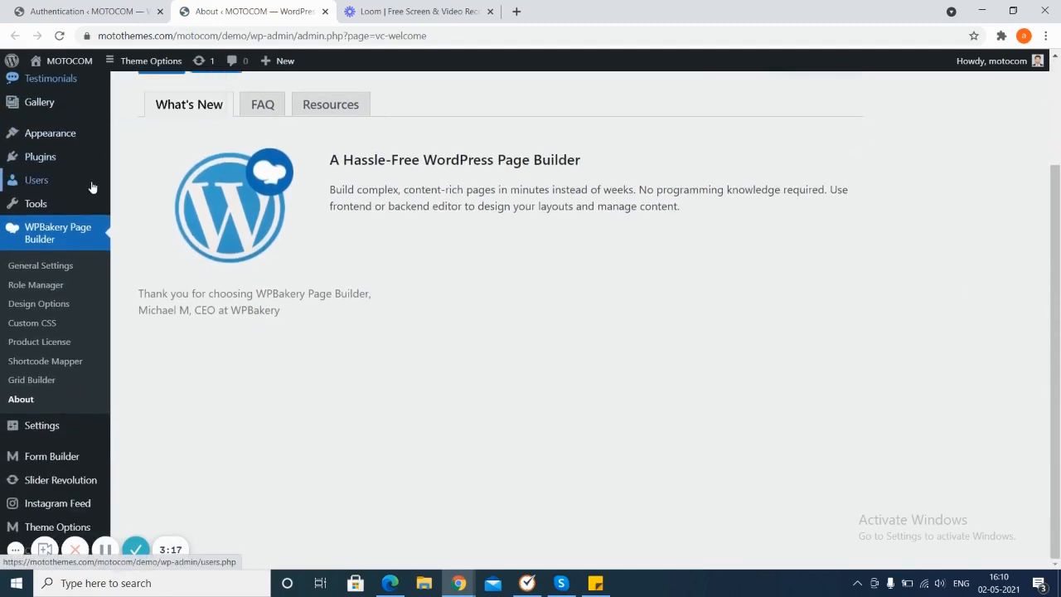
{"action": "mouse_move", "coordinate": [58, 426]}
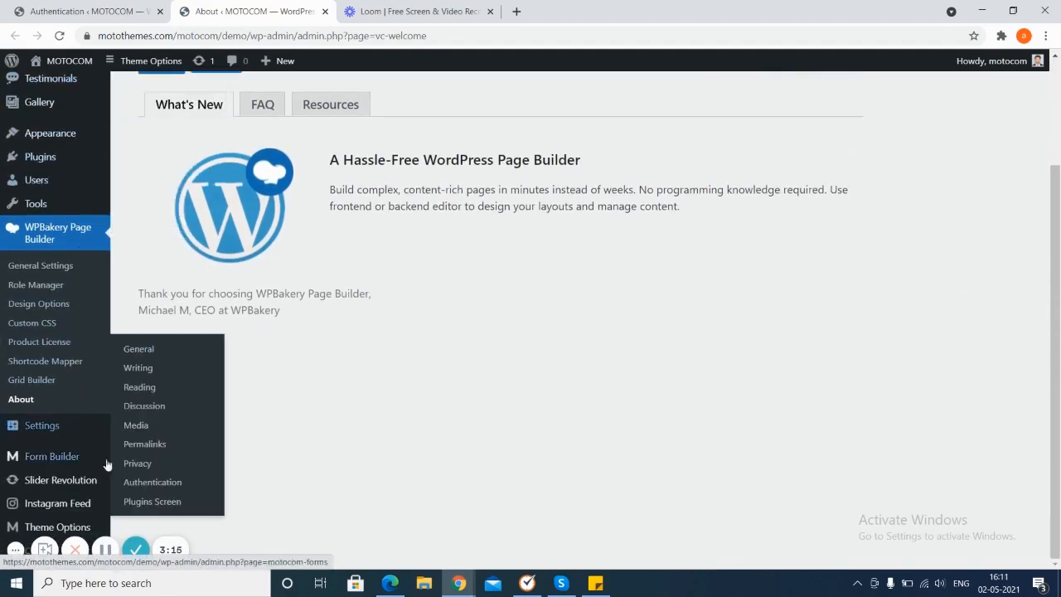
{"action": "left_click", "coordinate": [135, 501]}
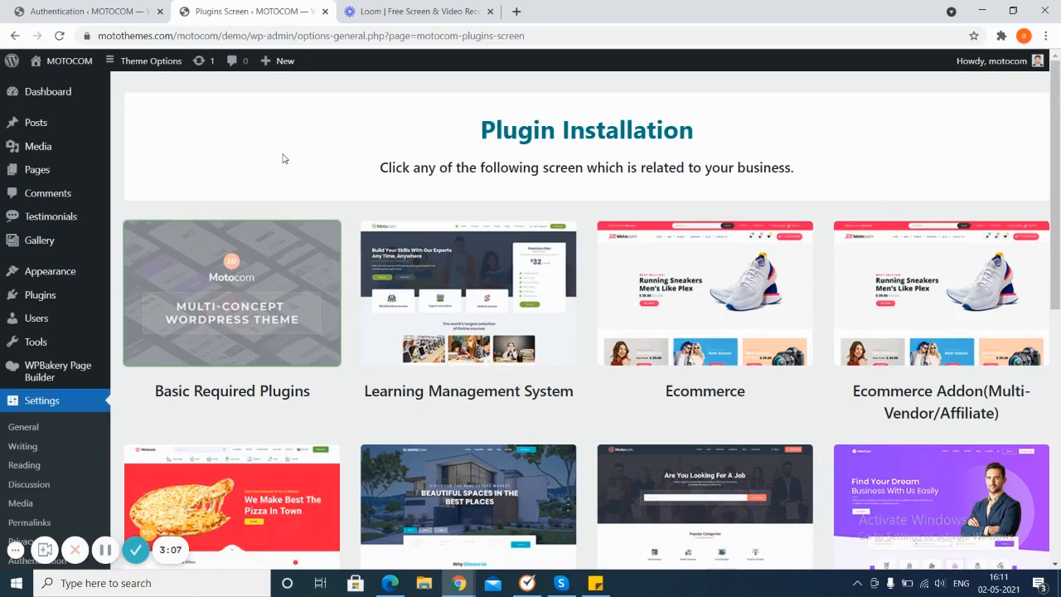
{"action": "scroll", "coordinate": [283, 158], "scroll_direction": "down", "scroll_amount": 3}
{"action": "scroll", "coordinate": [283, 158], "scroll_direction": "down", "scroll_amount": 3}
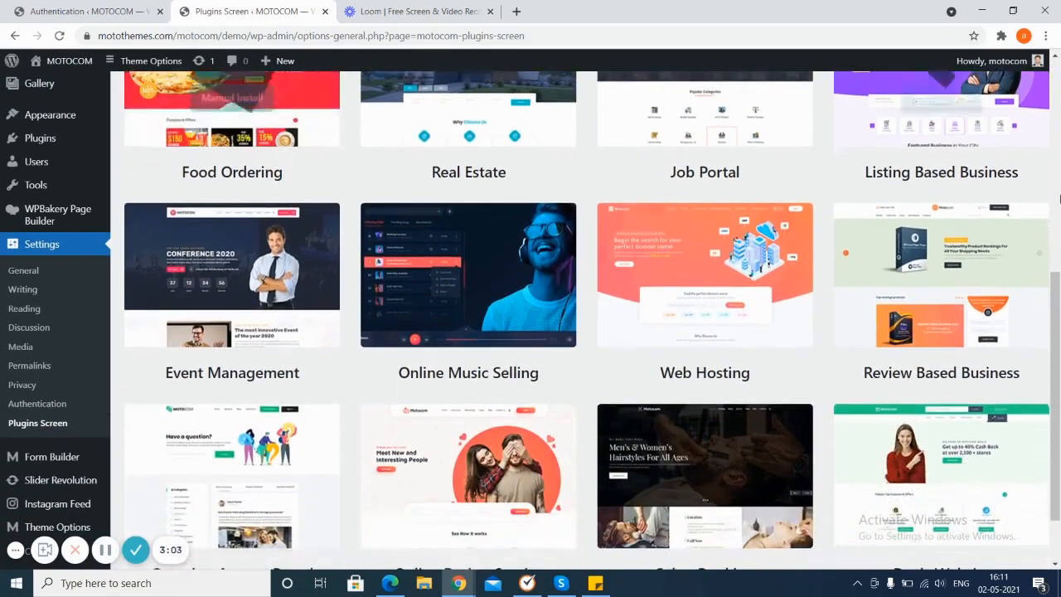
{"action": "mouse_move", "coordinate": [951, 342]}
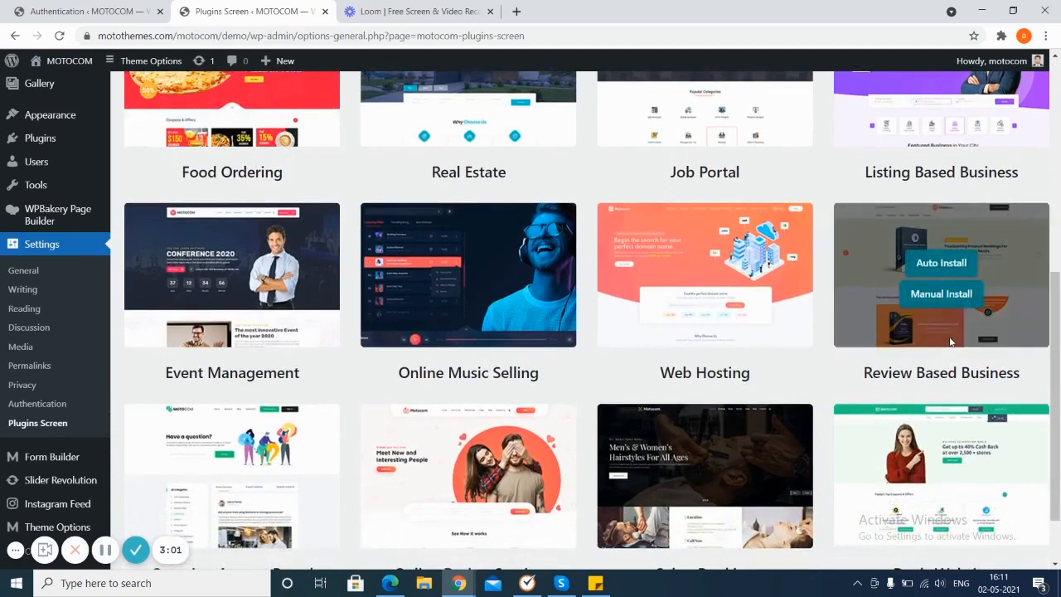
{"action": "left_click", "coordinate": [944, 262]}
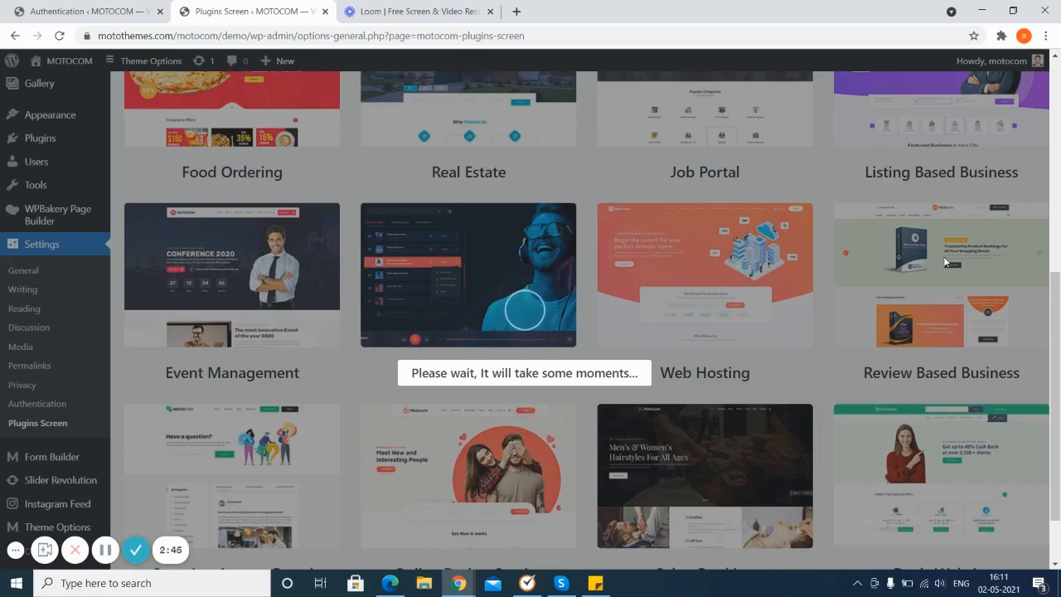
{"action": "left_click", "coordinate": [106, 549]}
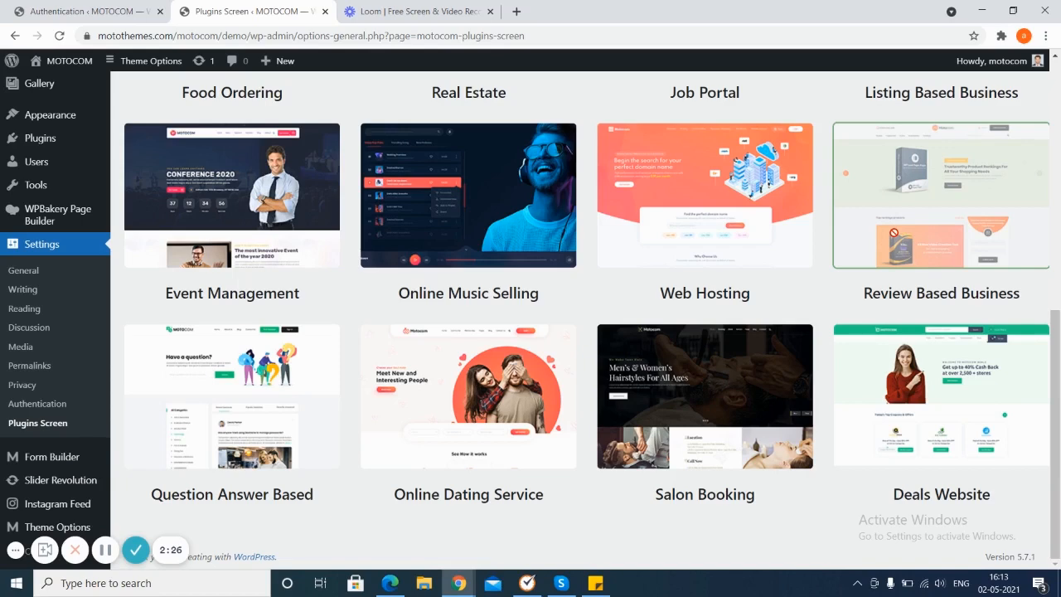
Step: Upload, install and activate the plugin file motocom-demo-importer-17 from the Downloads folder
{"action": "mouse_move", "coordinate": [11, 233]}
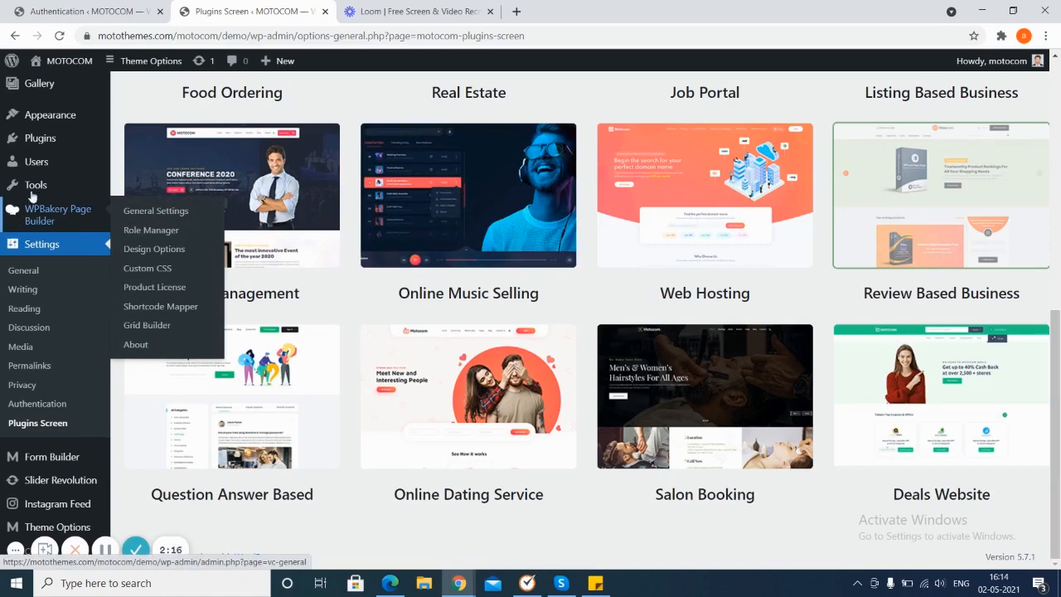
{"action": "mouse_move", "coordinate": [54, 143]}
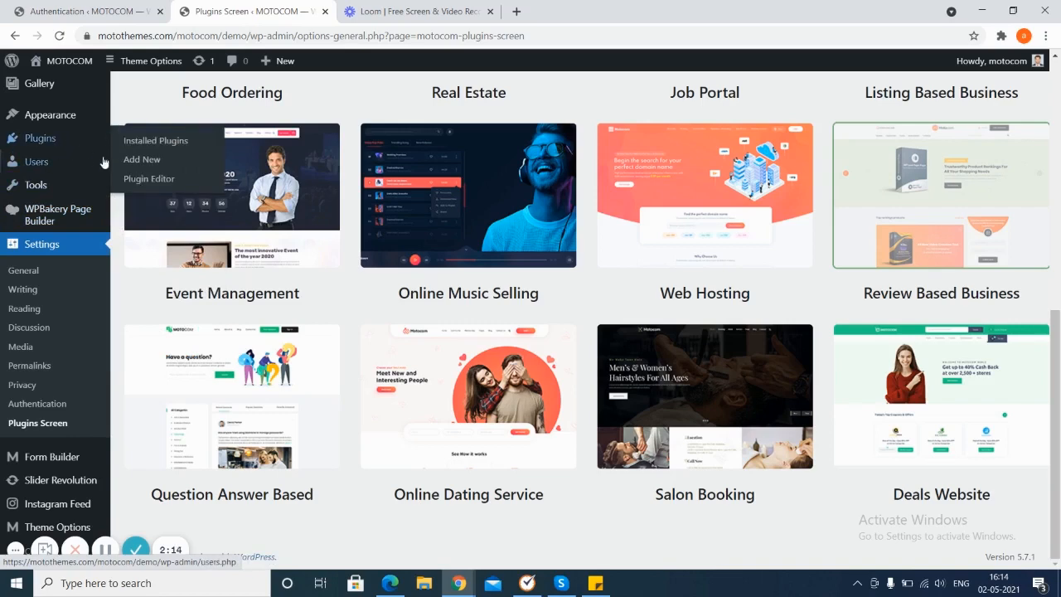
{"action": "left_click", "coordinate": [134, 164]}
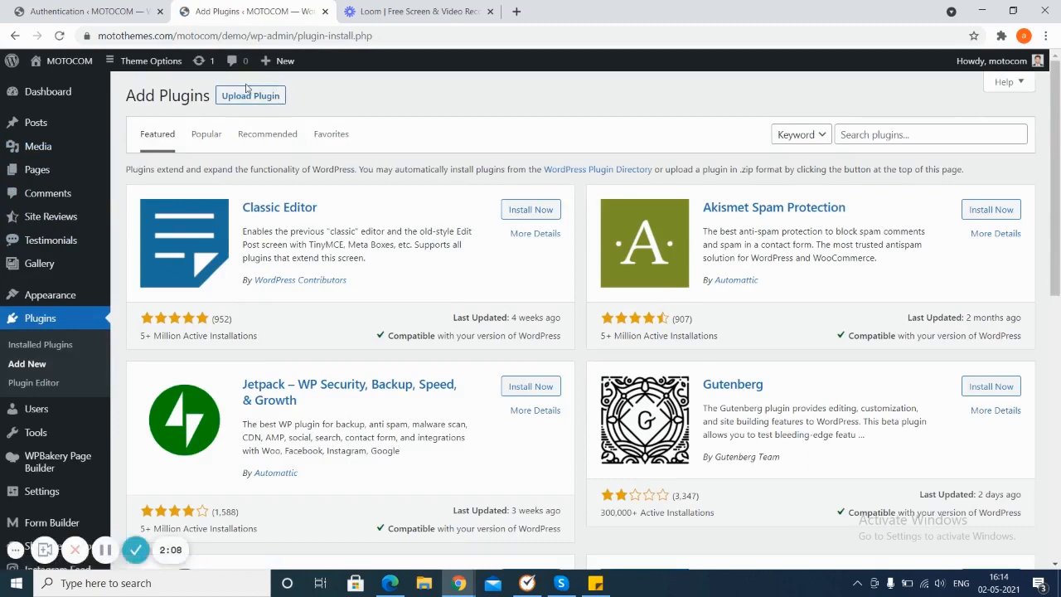
{"action": "left_click", "coordinate": [264, 105]}
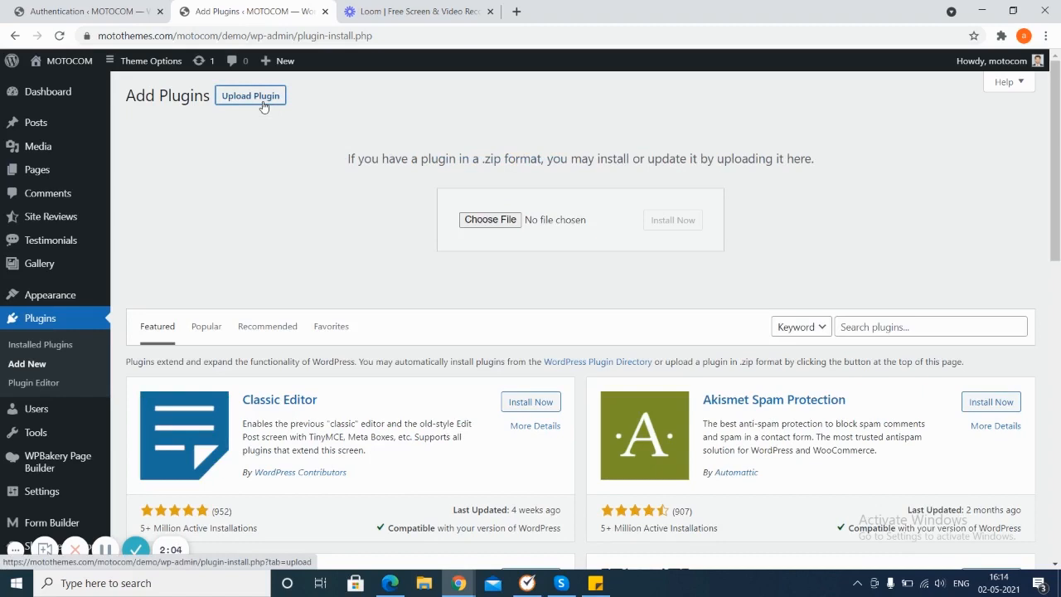
{"action": "left_click", "coordinate": [486, 222]}
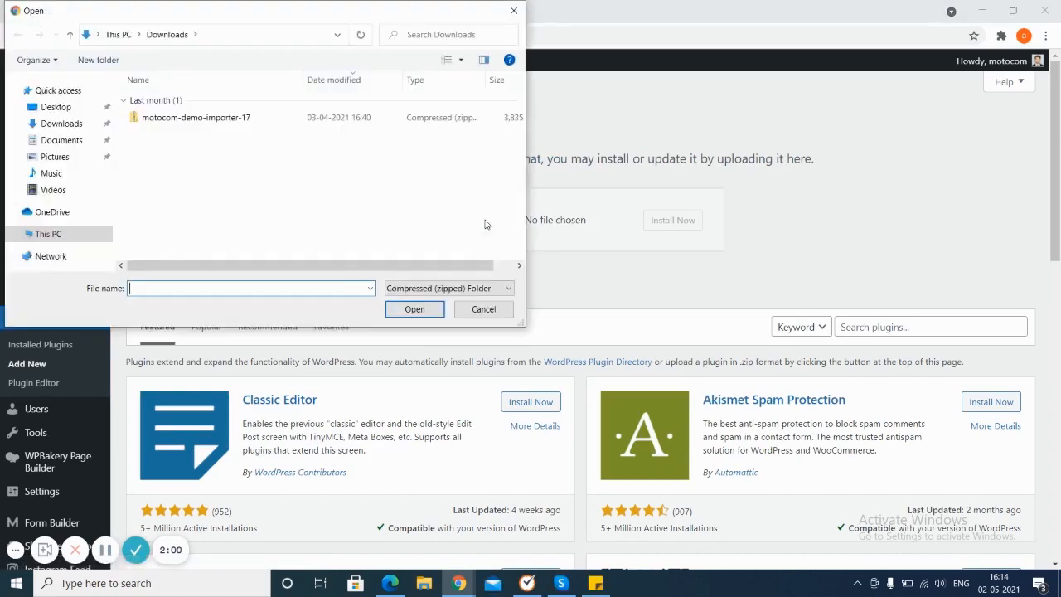
{"action": "left_click", "coordinate": [281, 126]}
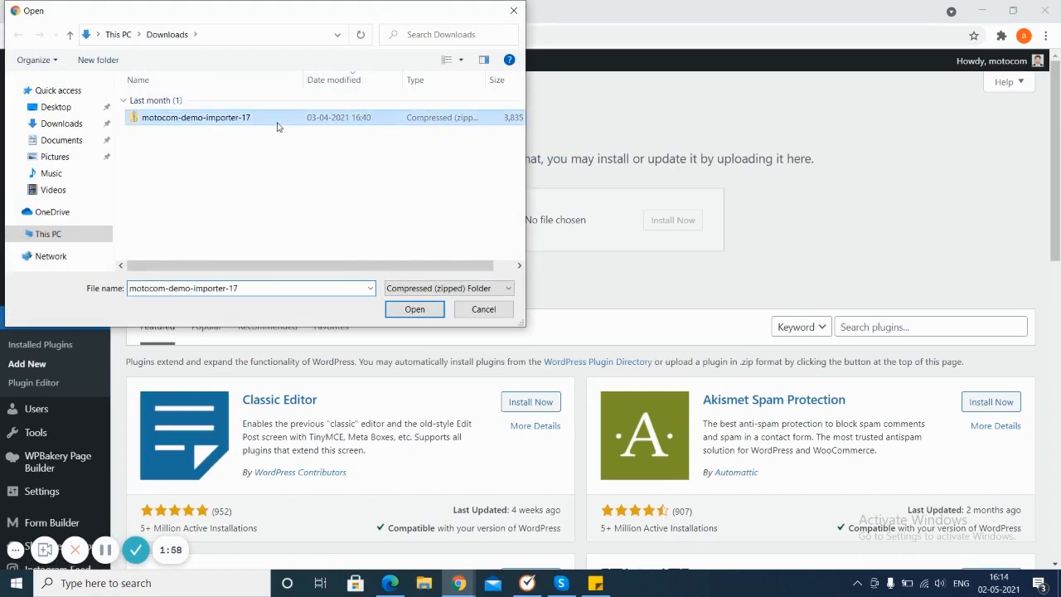
{"action": "left_click", "coordinate": [415, 308]}
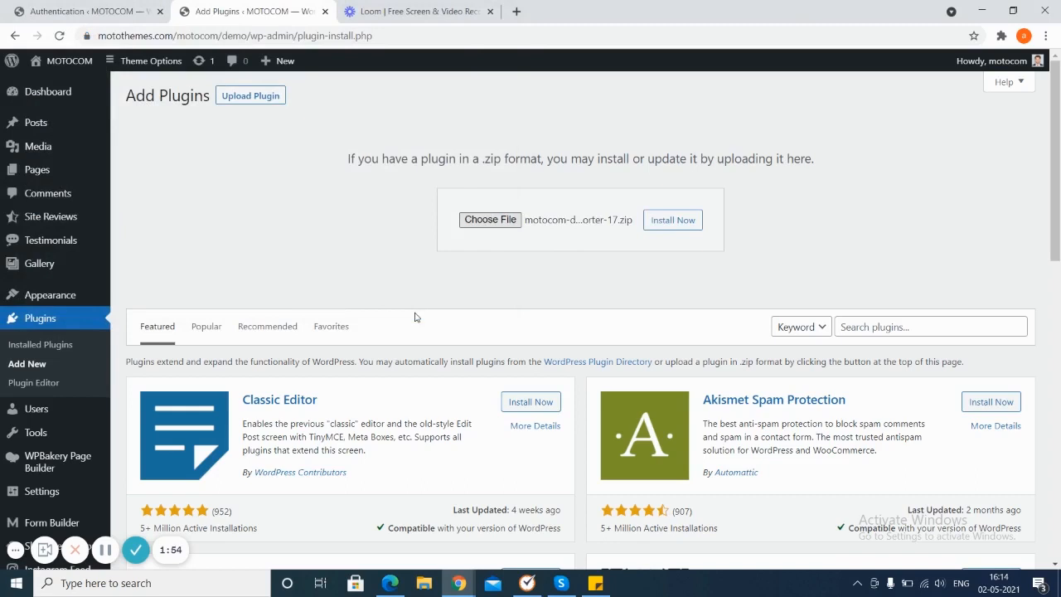
{"action": "left_click", "coordinate": [680, 224]}
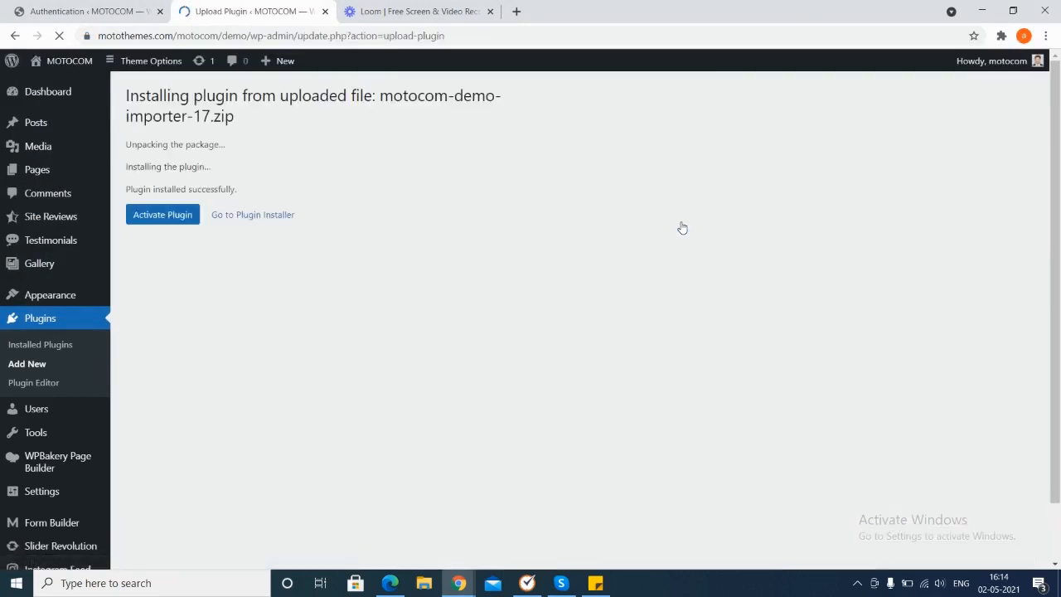
{"action": "left_click", "coordinate": [160, 213]}
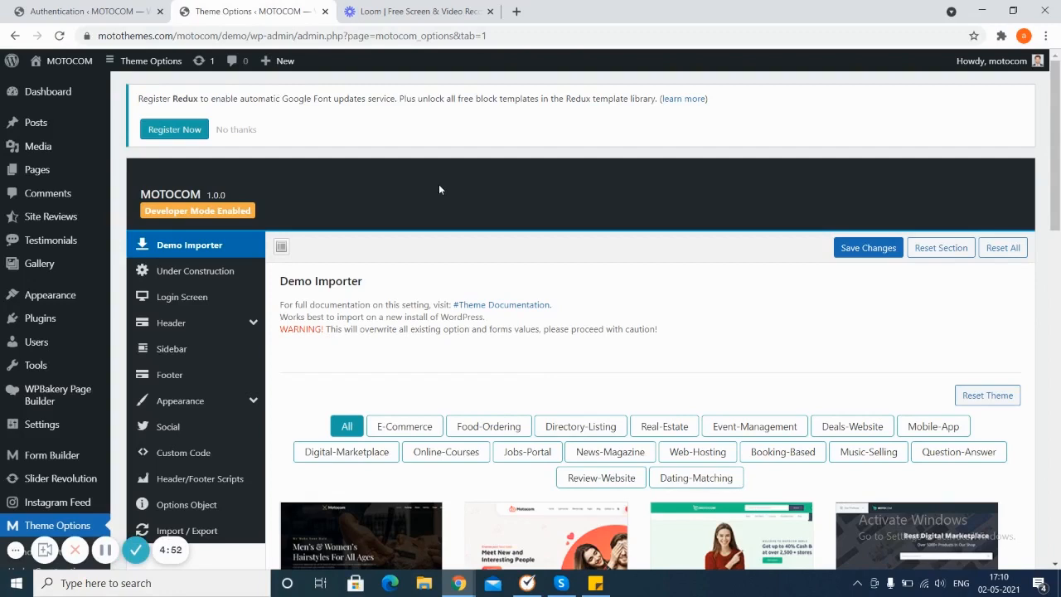
Step: Filter the Demo Importer by Review-Website and import that demo, confirming the import
{"action": "left_click", "coordinate": [599, 479]}
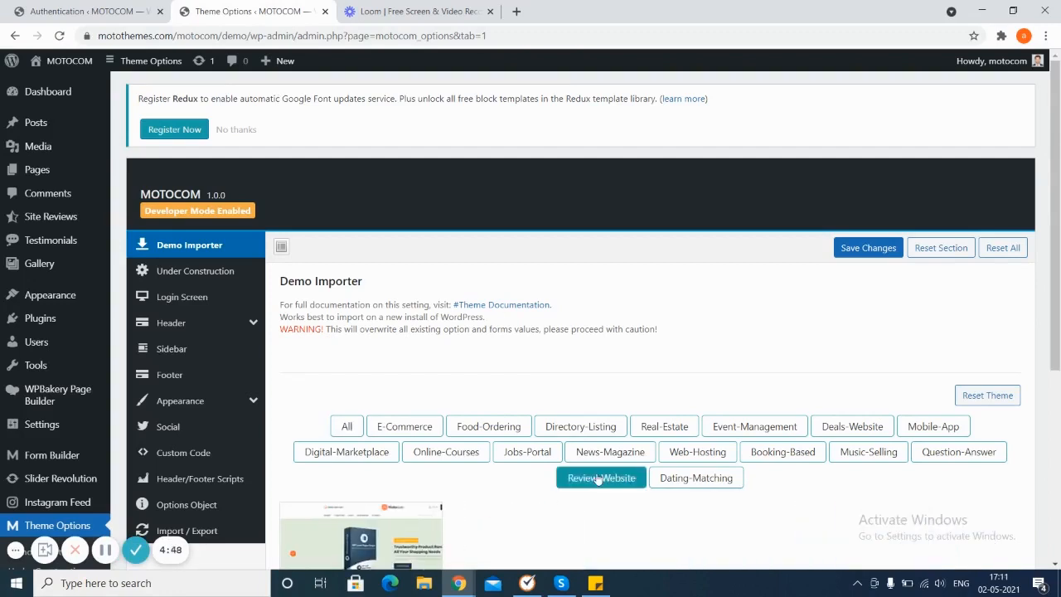
{"action": "scroll", "coordinate": [599, 479], "scroll_direction": "down", "scroll_amount": 2}
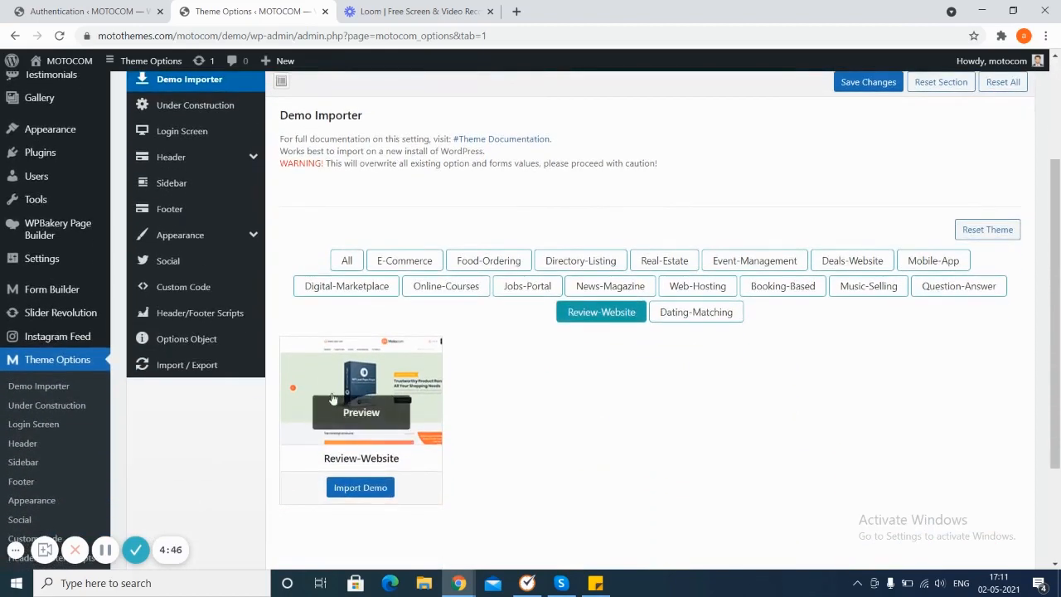
{"action": "left_click", "coordinate": [360, 489]}
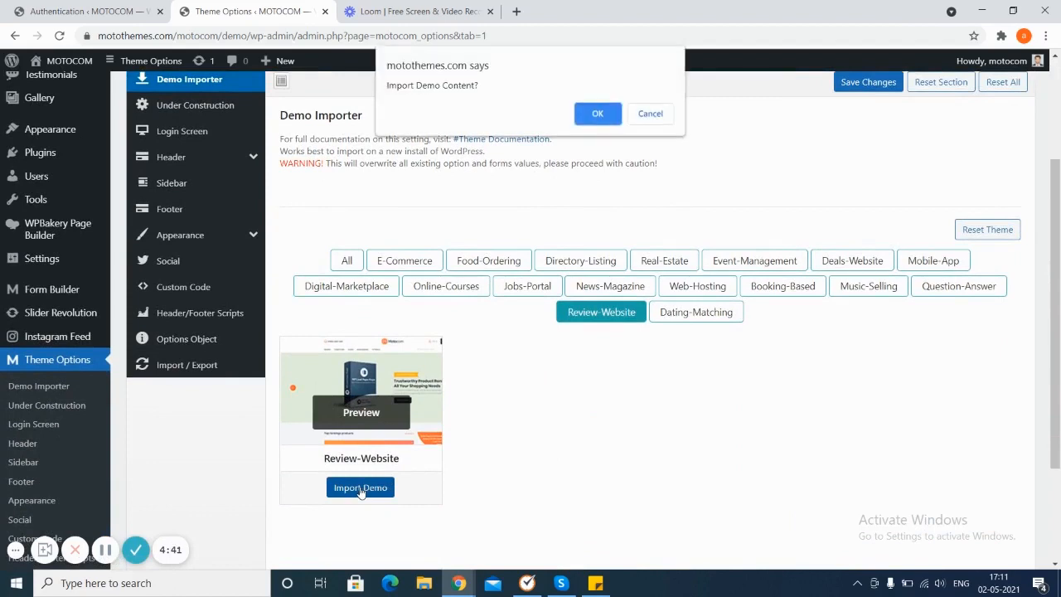
{"action": "left_click", "coordinate": [593, 115]}
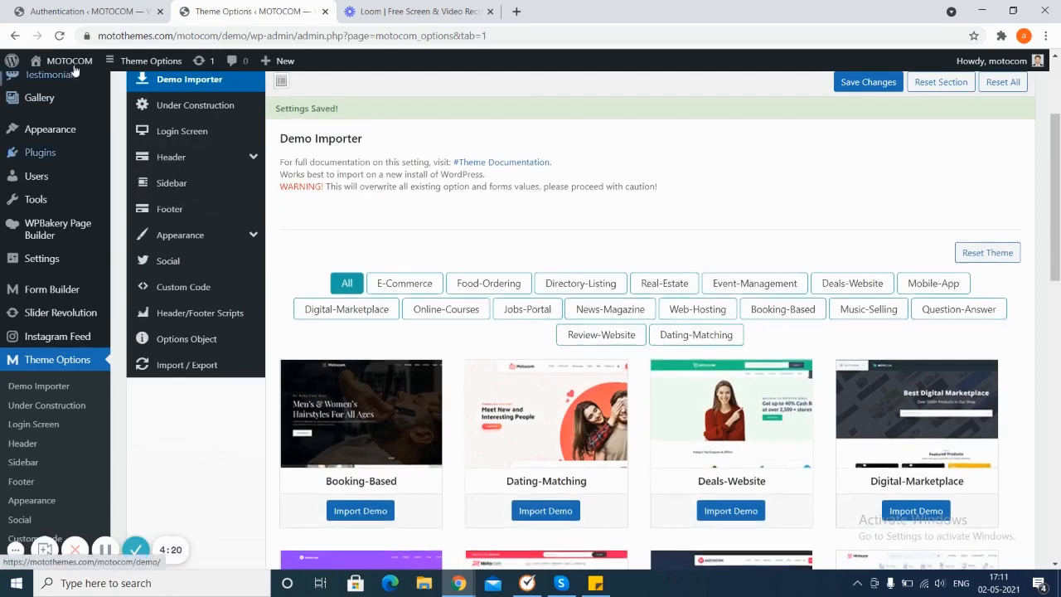
Step: Open the site in a new tab and browse the imported homepage, then return to Theme Options
{"action": "mouse_move", "coordinate": [75, 62]}
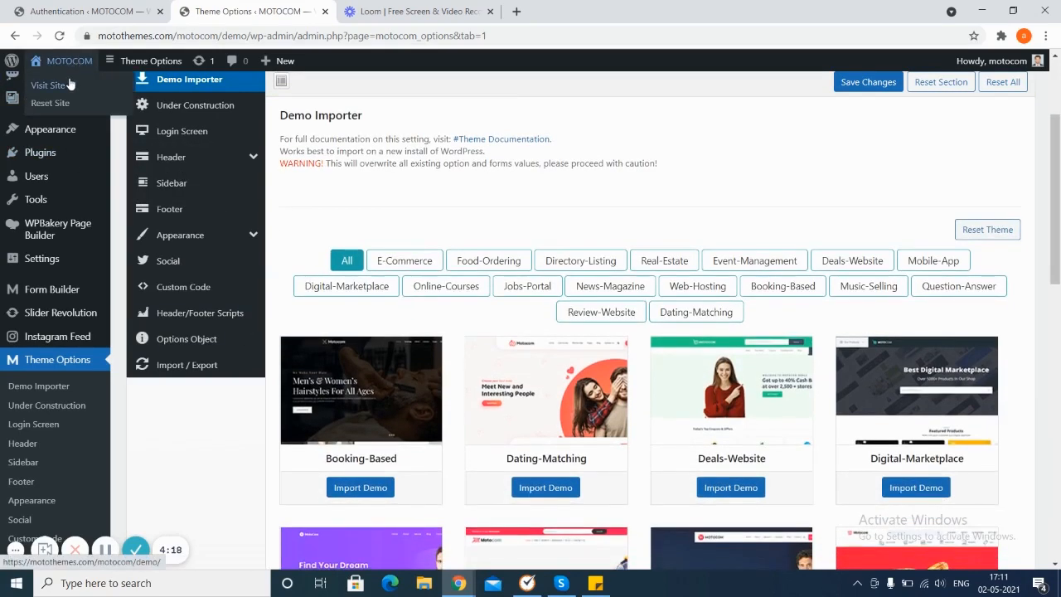
{"action": "right_click", "coordinate": [70, 84]}
{"action": "left_click", "coordinate": [106, 91]}
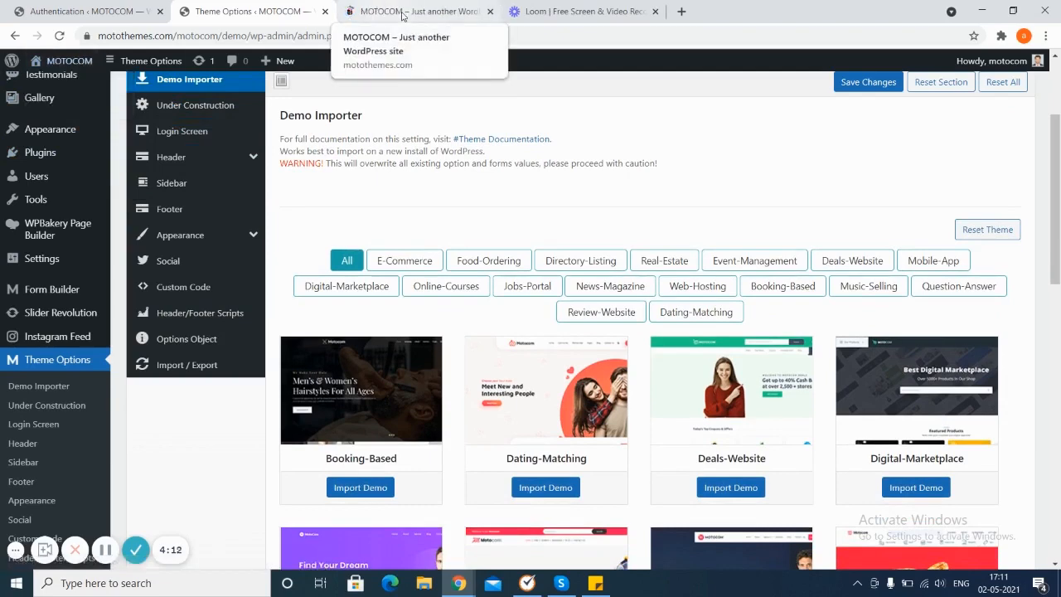
{"action": "left_click", "coordinate": [403, 12]}
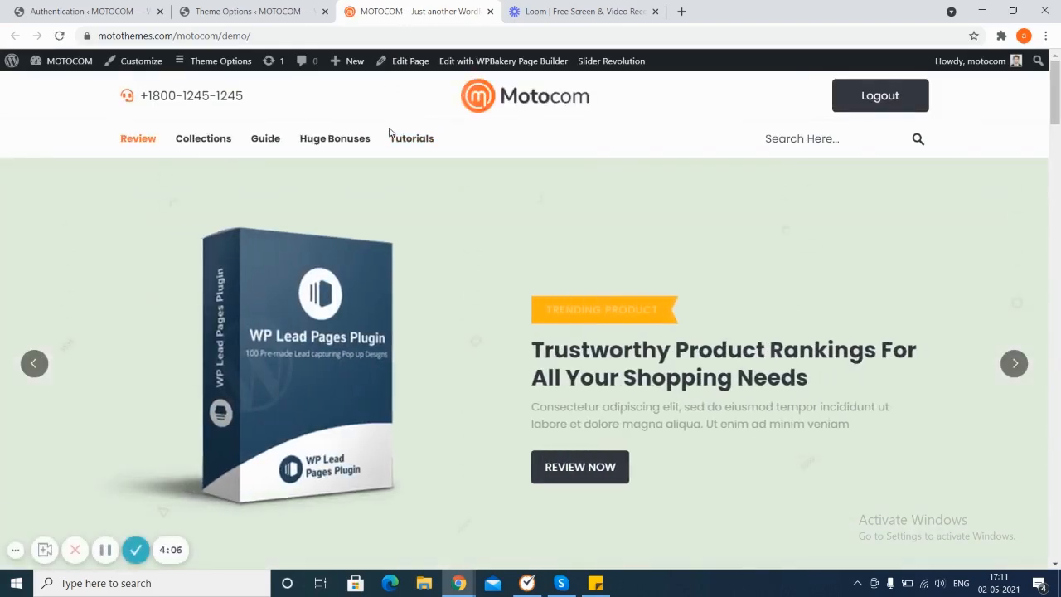
{"action": "scroll", "coordinate": [390, 133], "scroll_direction": "down", "scroll_amount": 4}
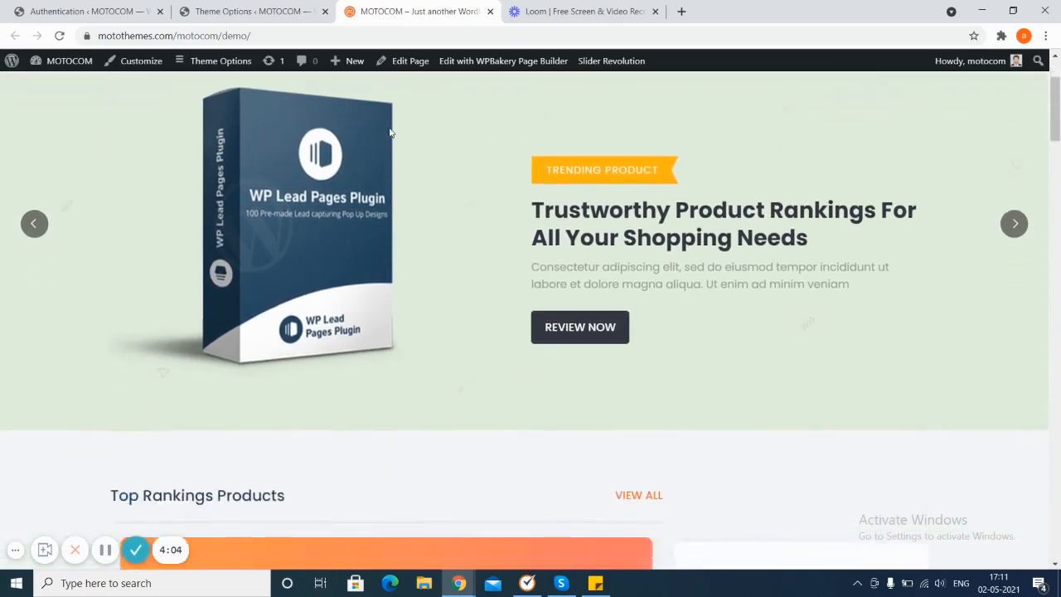
{"action": "scroll", "coordinate": [390, 133], "scroll_direction": "down", "scroll_amount": 3}
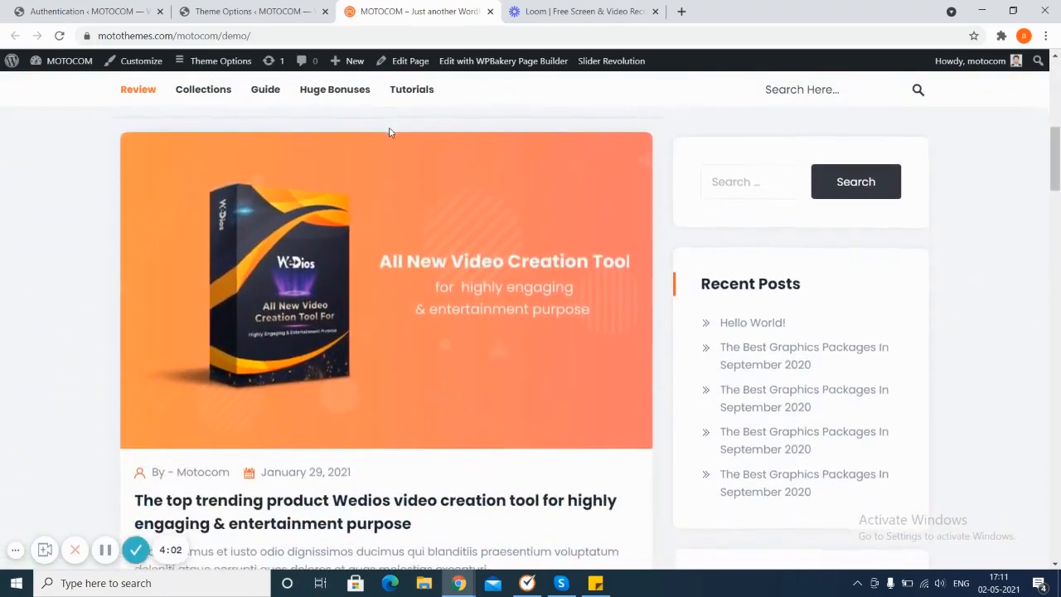
{"action": "scroll", "coordinate": [389, 133], "scroll_direction": "down", "scroll_amount": 5}
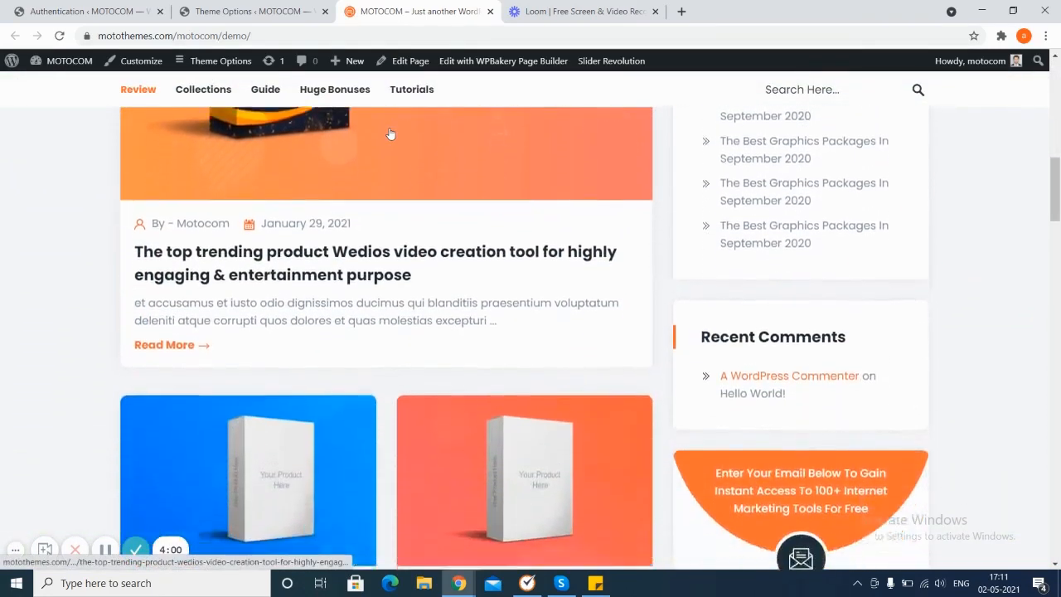
{"action": "scroll", "coordinate": [390, 132], "scroll_direction": "down", "scroll_amount": 3}
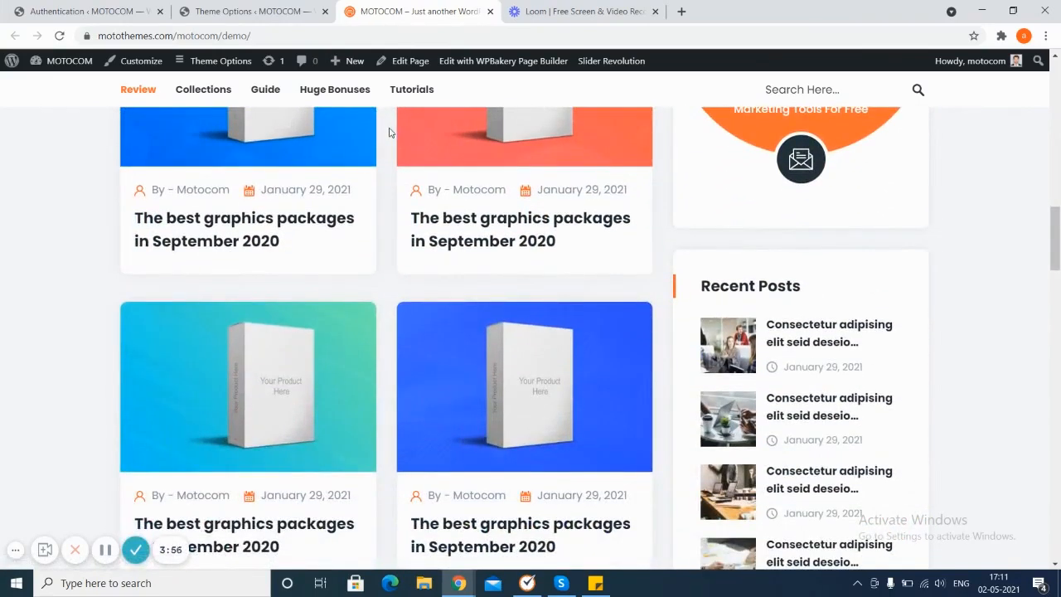
{"action": "left_click", "coordinate": [239, 10]}
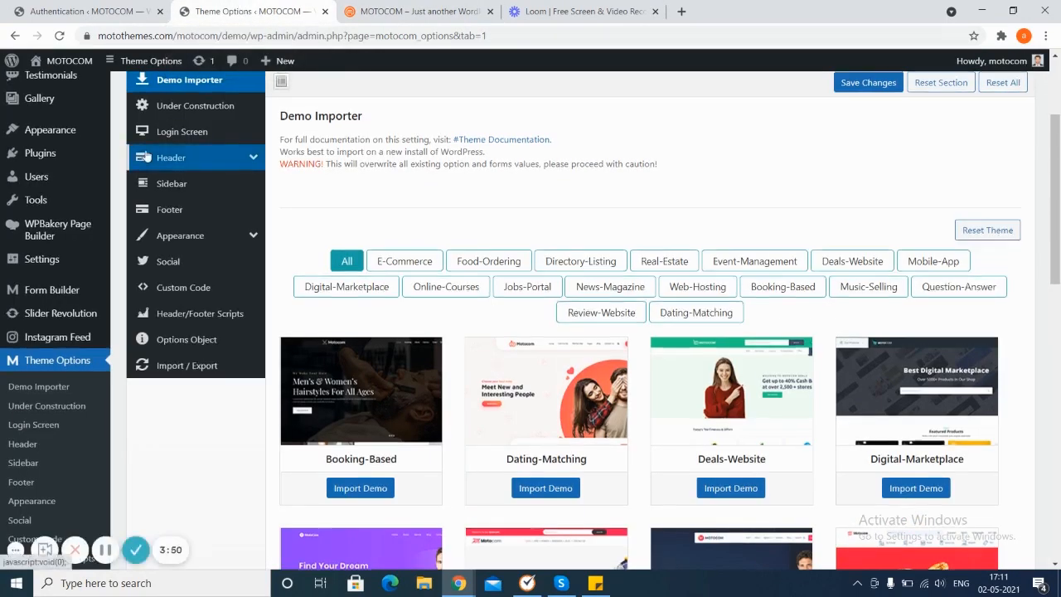
Step: Browse the Site Reviews plugin's reviews list, categories page and settings page
{"action": "scroll", "coordinate": [145, 157], "scroll_direction": "up", "scroll_amount": 2}
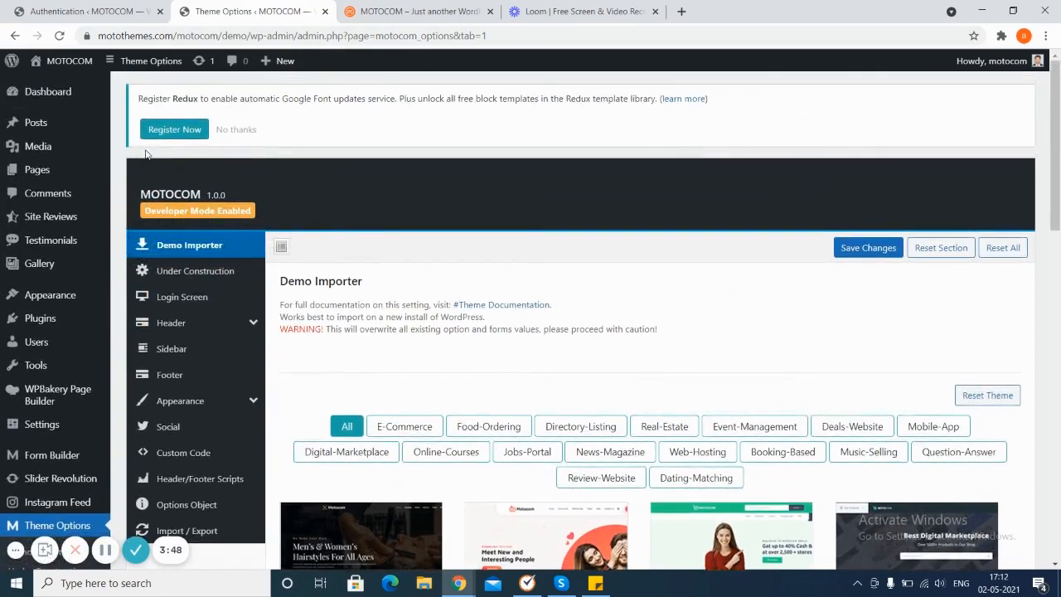
{"action": "mouse_move", "coordinate": [50, 217]}
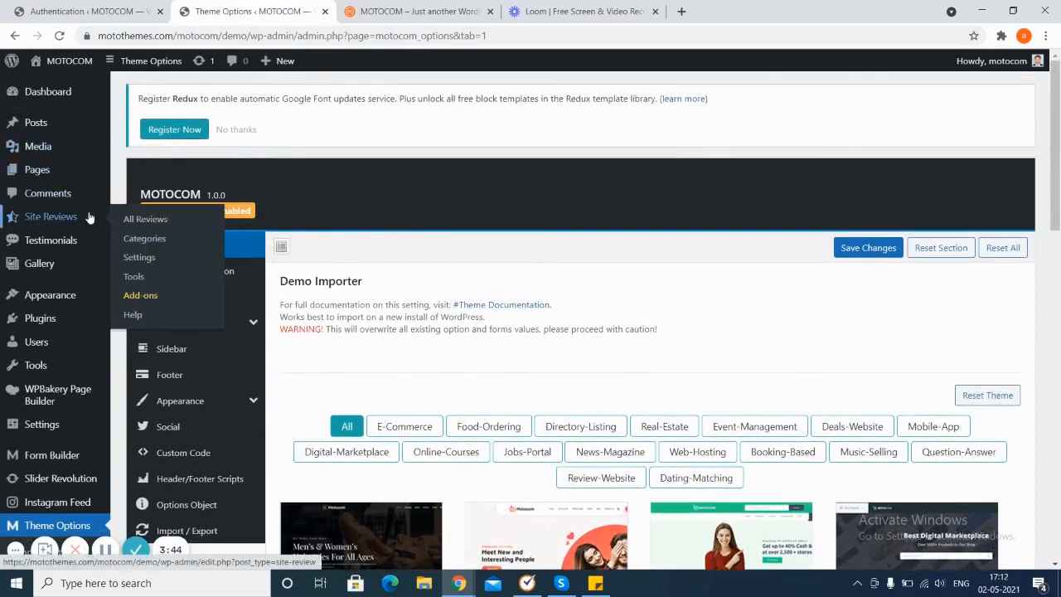
{"action": "left_click", "coordinate": [138, 224]}
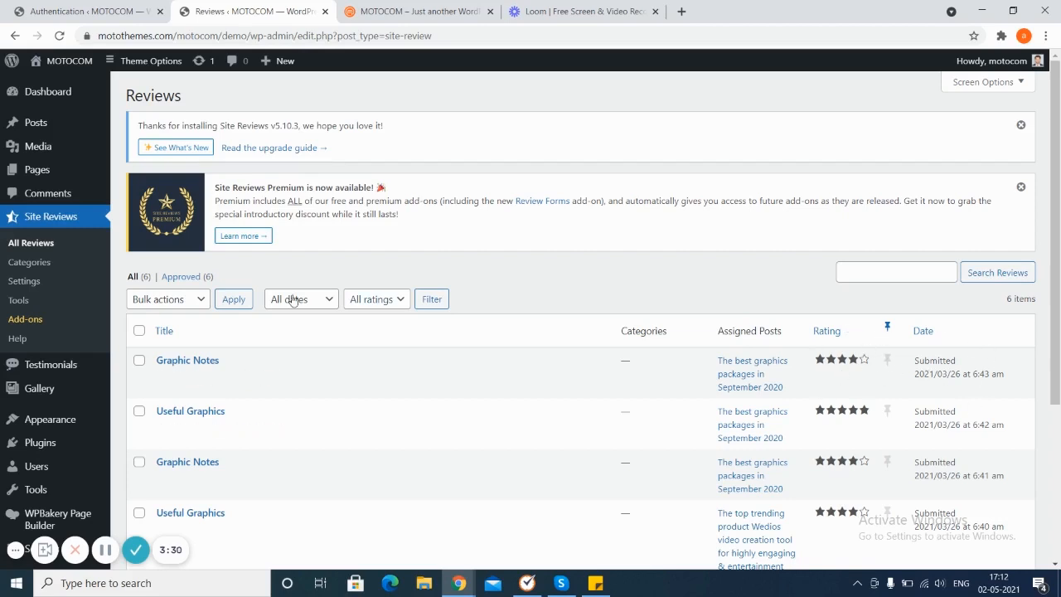
{"action": "left_click", "coordinate": [201, 300]}
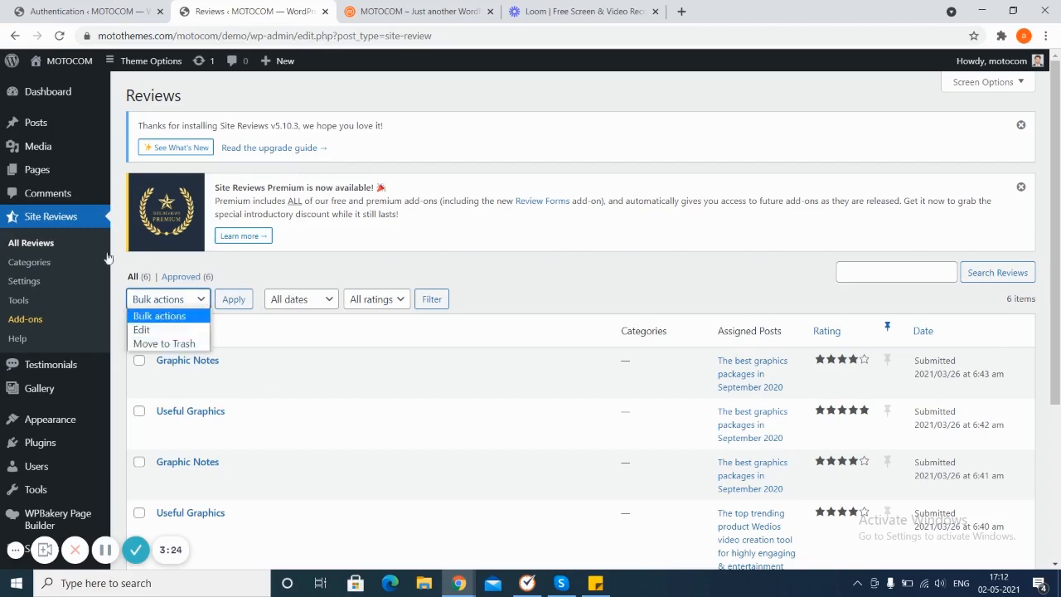
{"action": "left_click", "coordinate": [66, 266]}
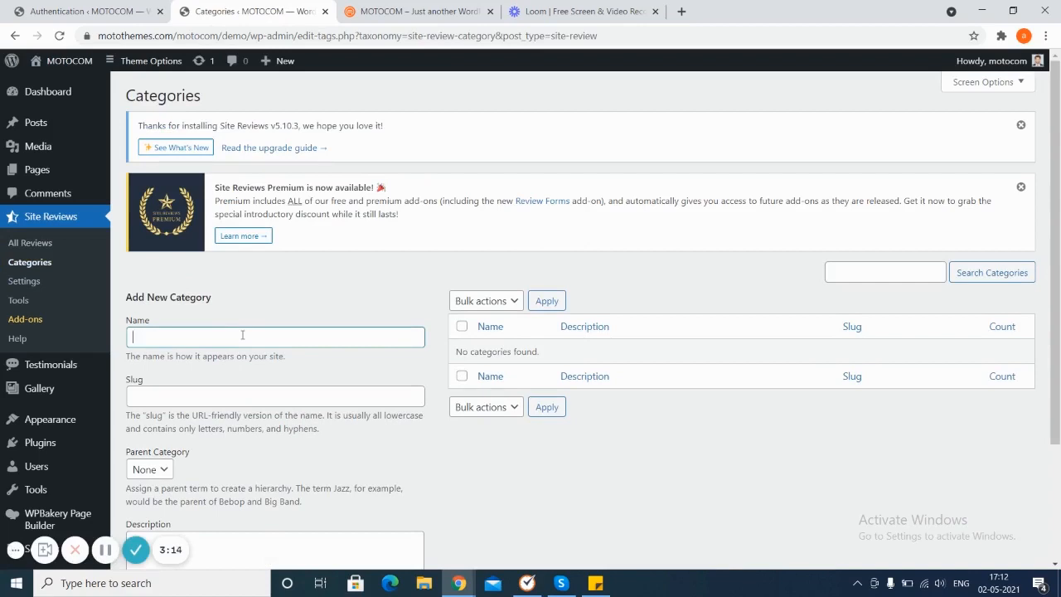
{"action": "left_click", "coordinate": [24, 283]}
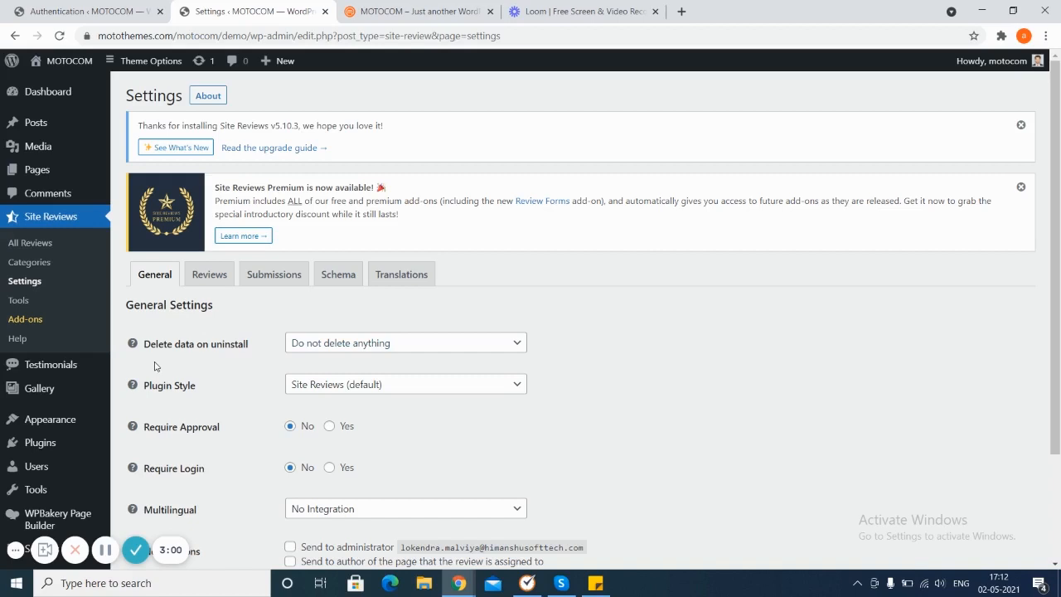
Step: Set Delete data on uninstall to Delete everything (including all reviews and categories)
{"action": "left_click", "coordinate": [500, 342]}
{"action": "left_click", "coordinate": [500, 342]}
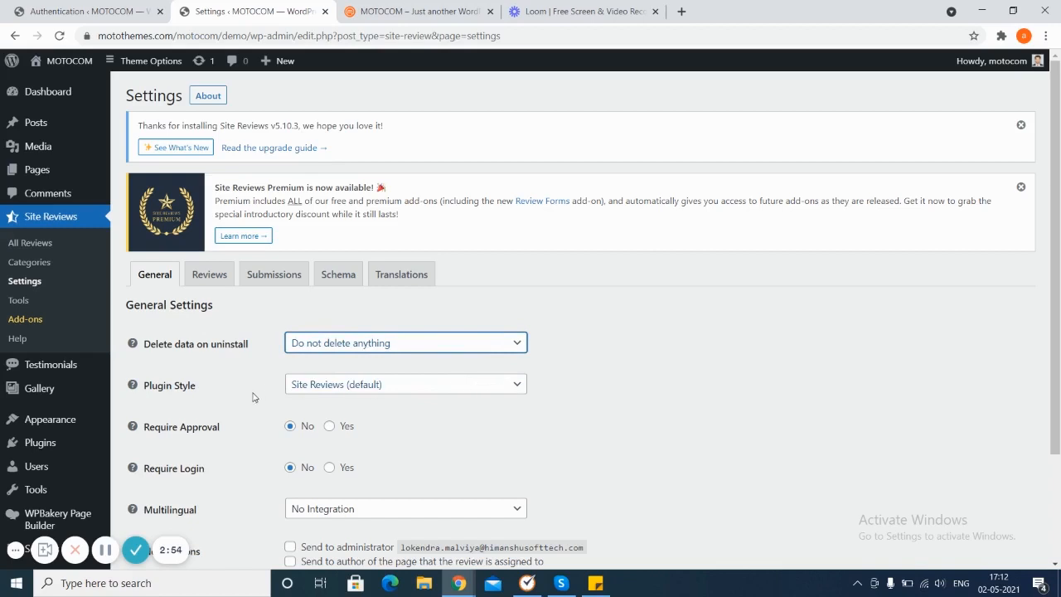
{"action": "key", "text": "Down"}
{"action": "key", "text": "Down"}
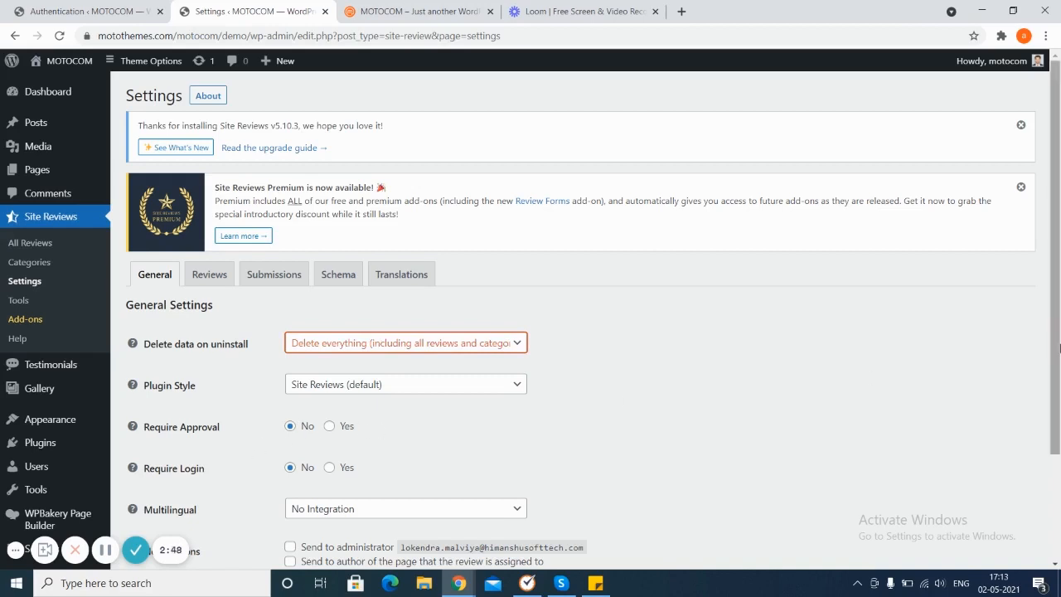
{"action": "scroll", "coordinate": [1056, 350], "scroll_direction": "down", "scroll_amount": 1}
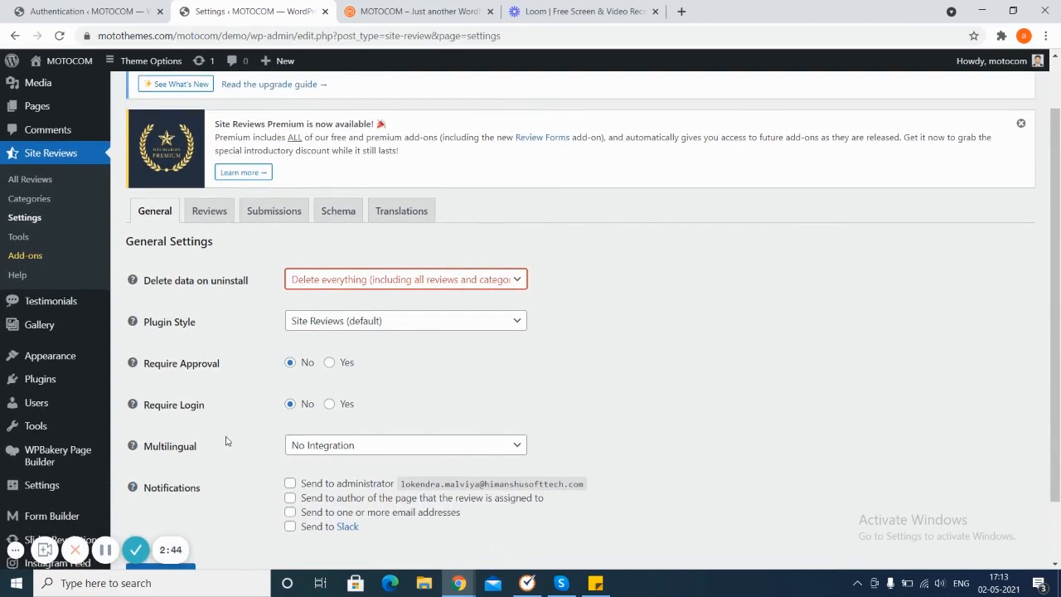
{"action": "left_click", "coordinate": [477, 454]}
{"action": "left_click", "coordinate": [477, 455]}
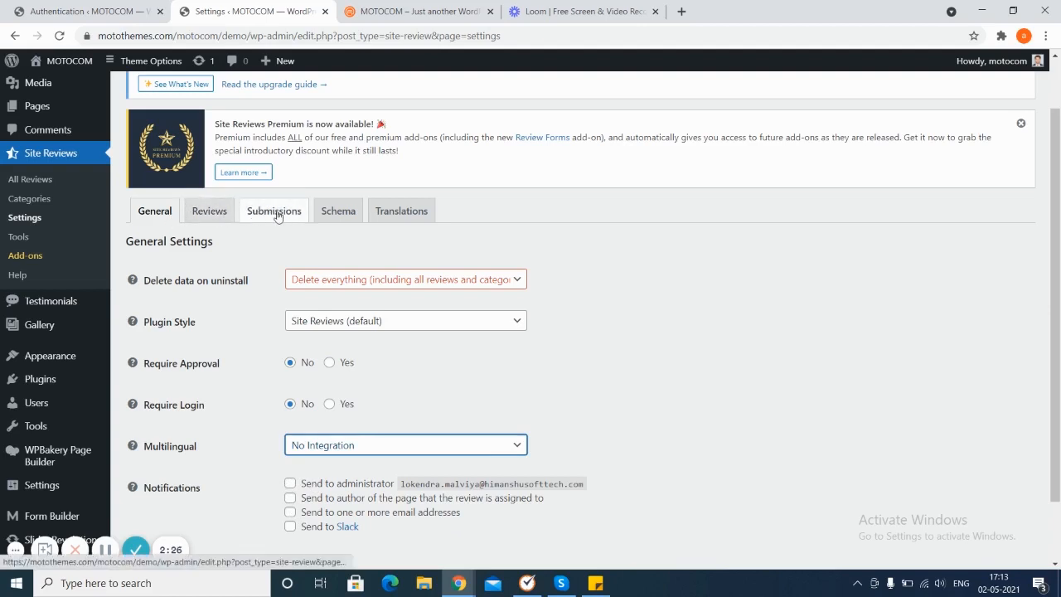
Step: Try setting the review Date Format to Use a custom date format in the Reviews settings
{"action": "left_click", "coordinate": [212, 212]}
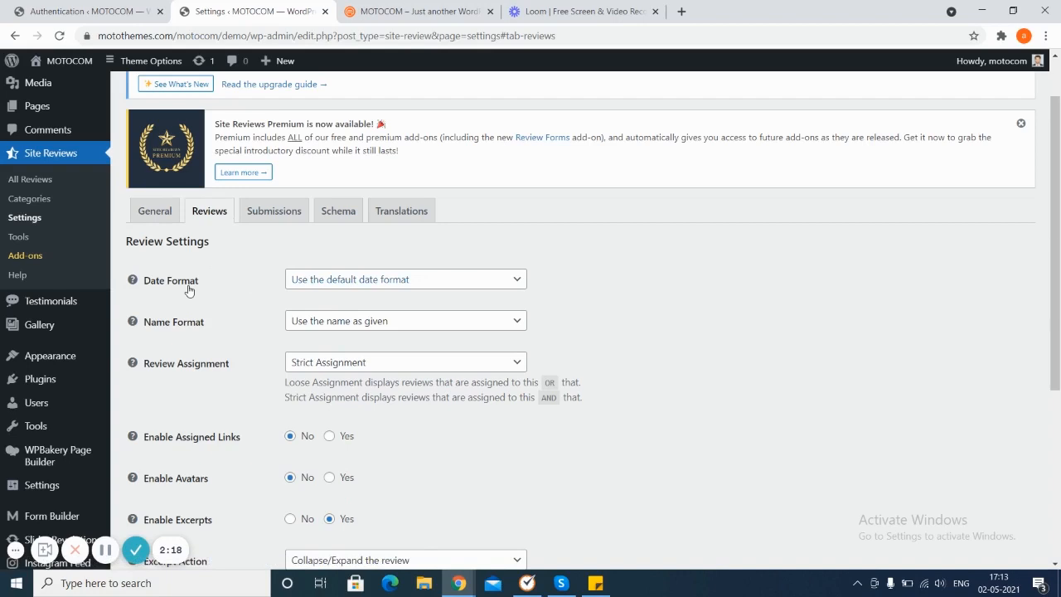
{"action": "left_click", "coordinate": [415, 279]}
{"action": "left_click", "coordinate": [415, 279]}
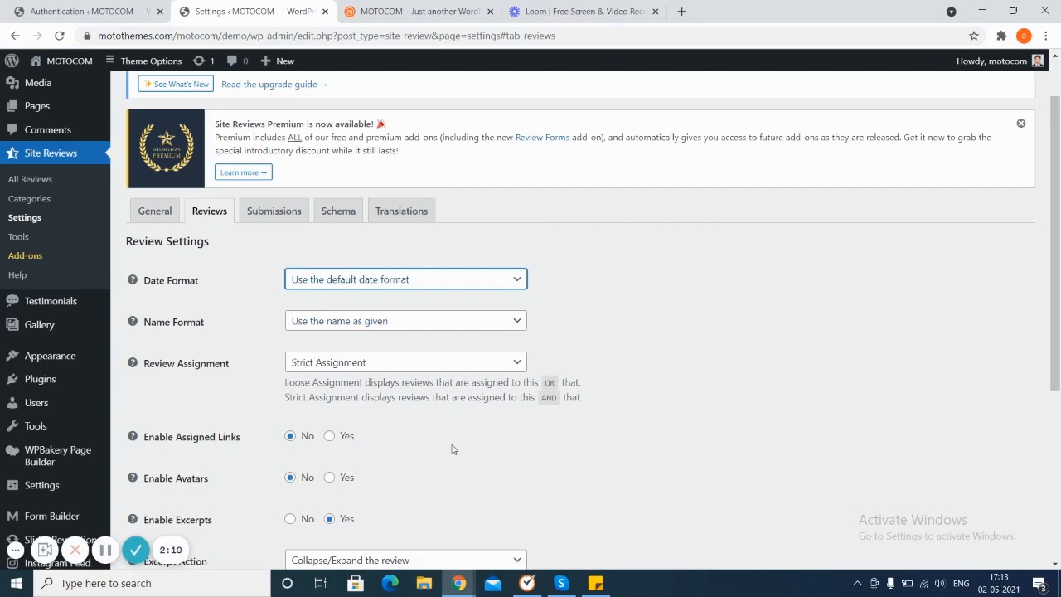
{"action": "key", "text": "Down"}
{"action": "key", "text": "Down"}
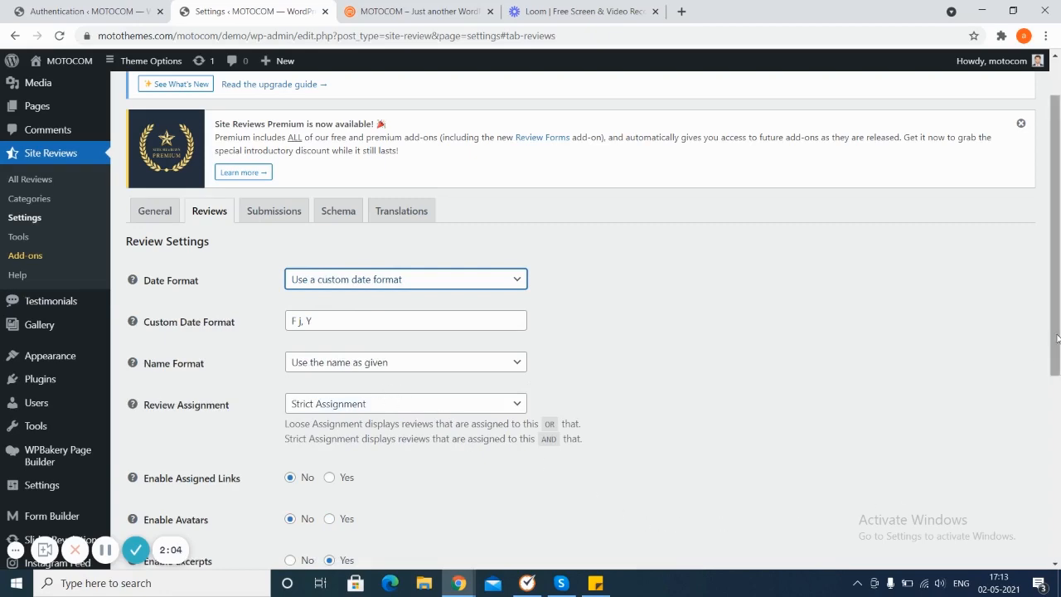
Step: Look through the remaining review settings and open the Submissions review form settings
{"action": "left_click_drag", "start_coordinate": [1058, 338], "coordinate": [1058, 494]}
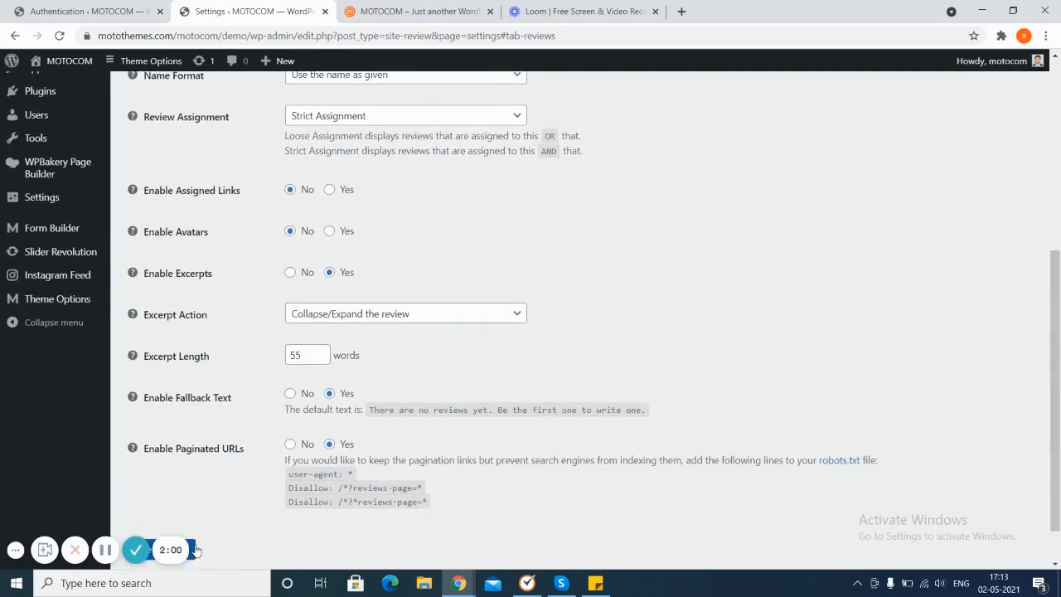
{"action": "scroll", "coordinate": [627, 428], "scroll_direction": "down", "scroll_amount": 1}
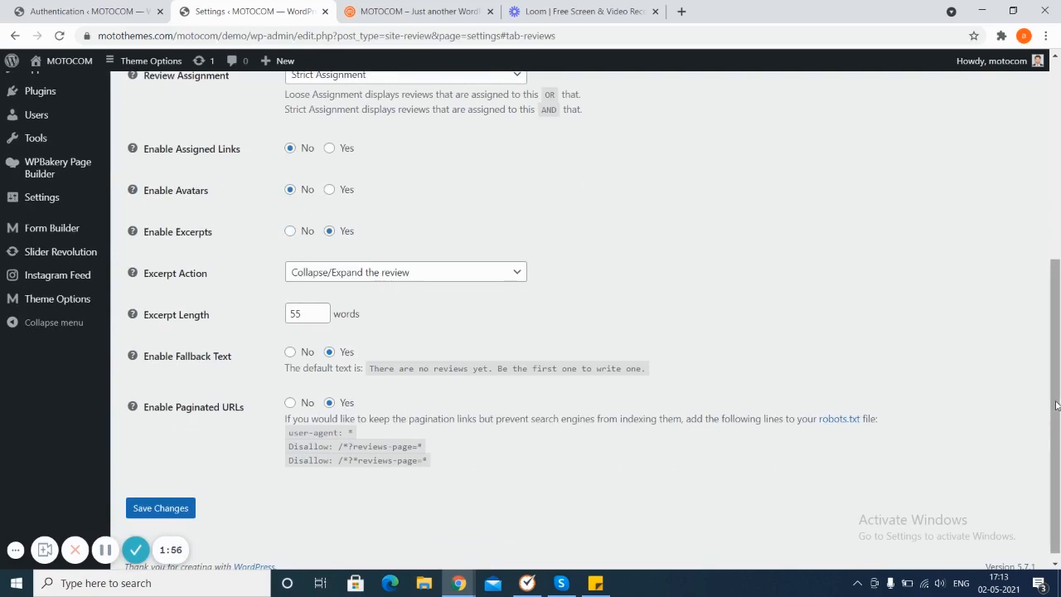
{"action": "scroll", "coordinate": [1057, 404], "scroll_direction": "up", "scroll_amount": 4}
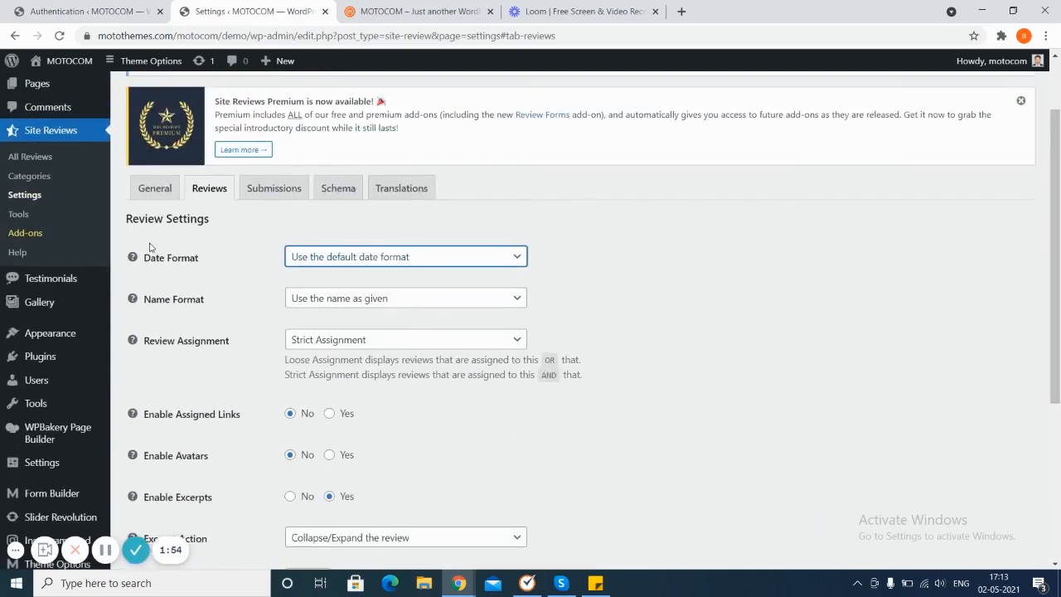
{"action": "left_click", "coordinate": [270, 190]}
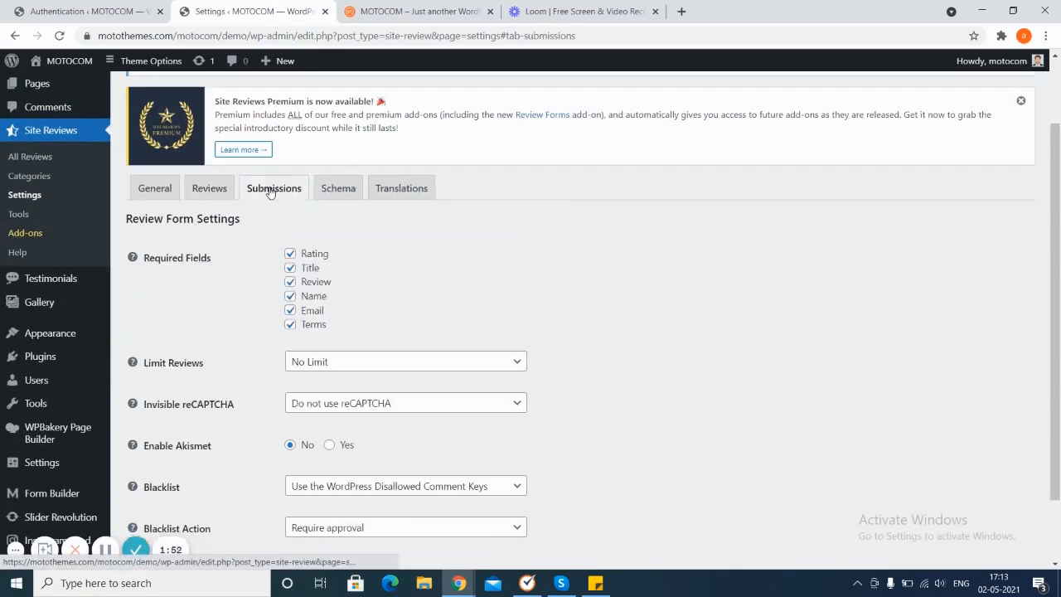